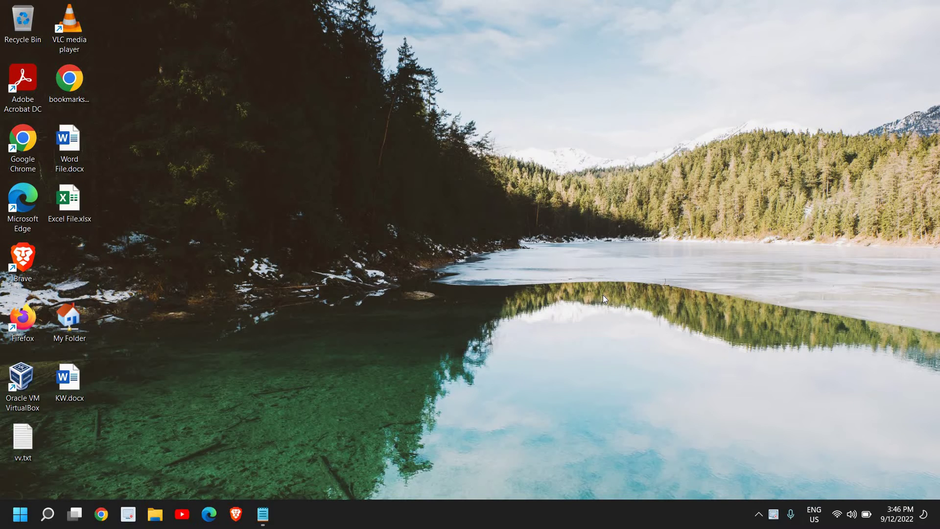
Open Device Manager maximized, expand Network adapters and select the Intel(R) Wireless-AC 9560 160MHz.
right_click(21, 521)
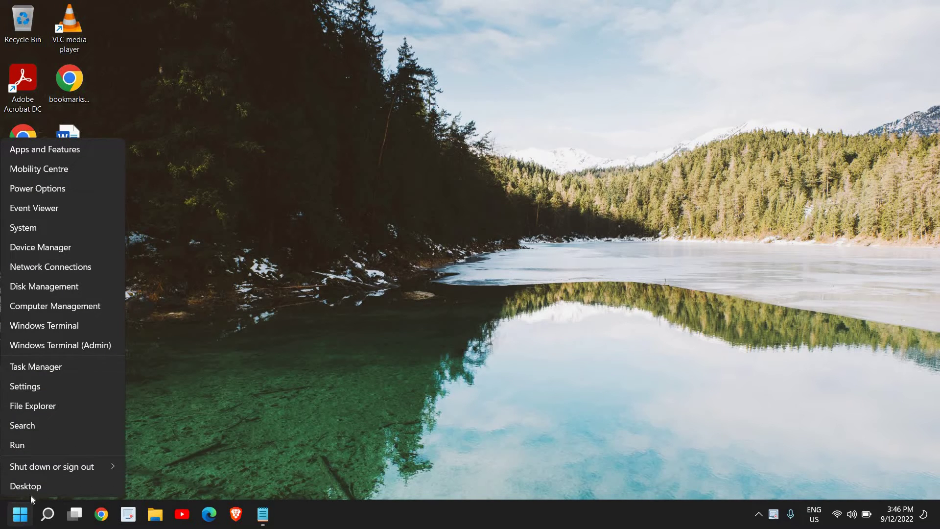
left_click(31, 247)
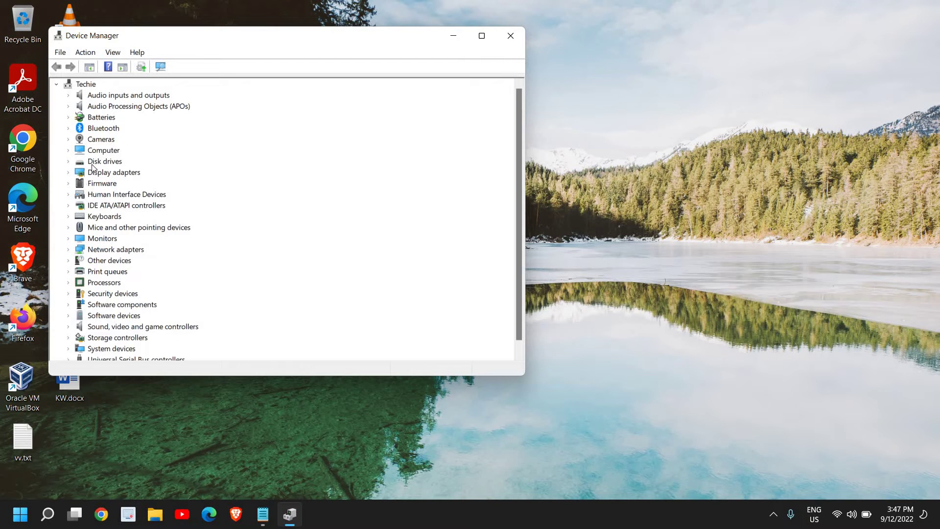
left_click(482, 35)
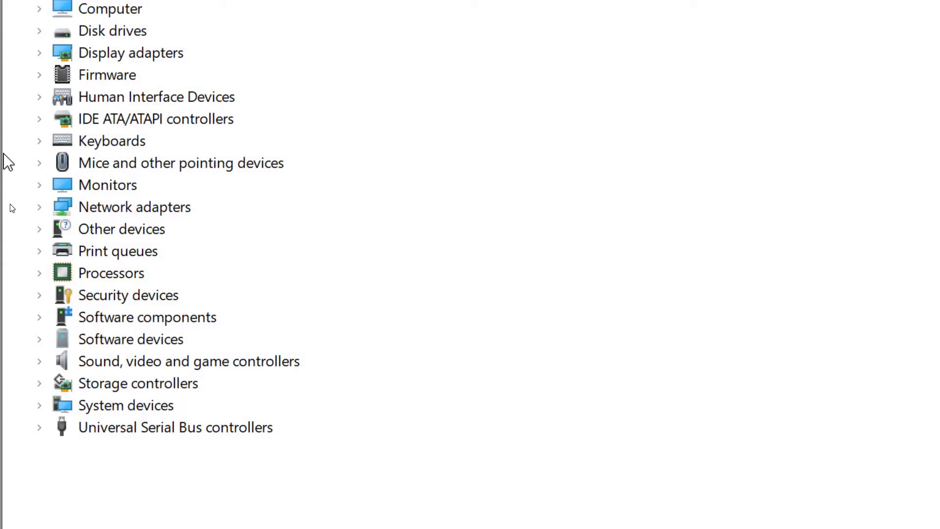
left_click(38, 208)
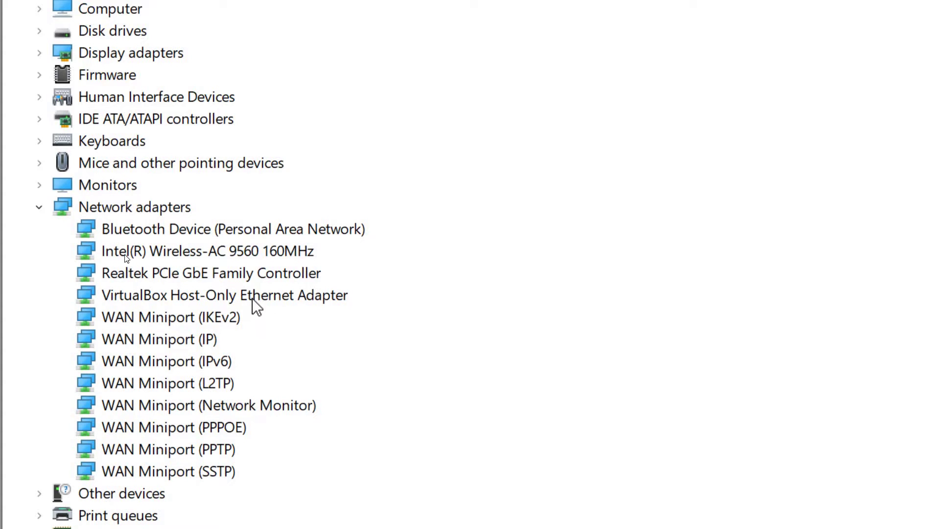
left_click(183, 253)
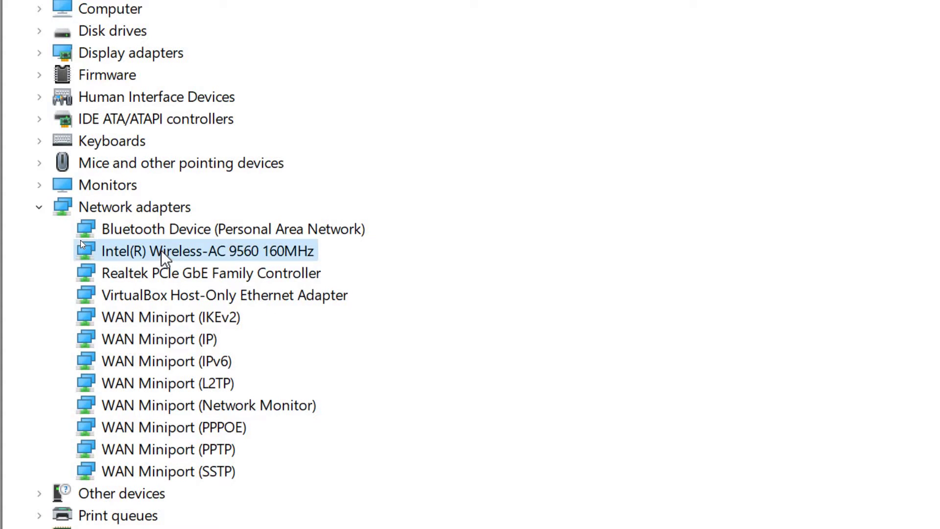
Search automatically for an Intel Wireless-AC 9560 driver update and close the 'best driver installed' result.
right_click(187, 251)
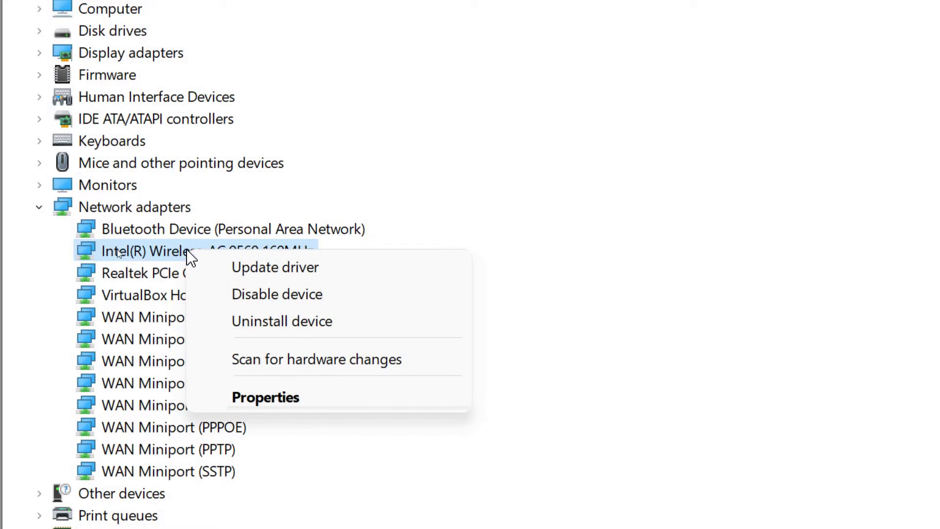
left_click(269, 270)
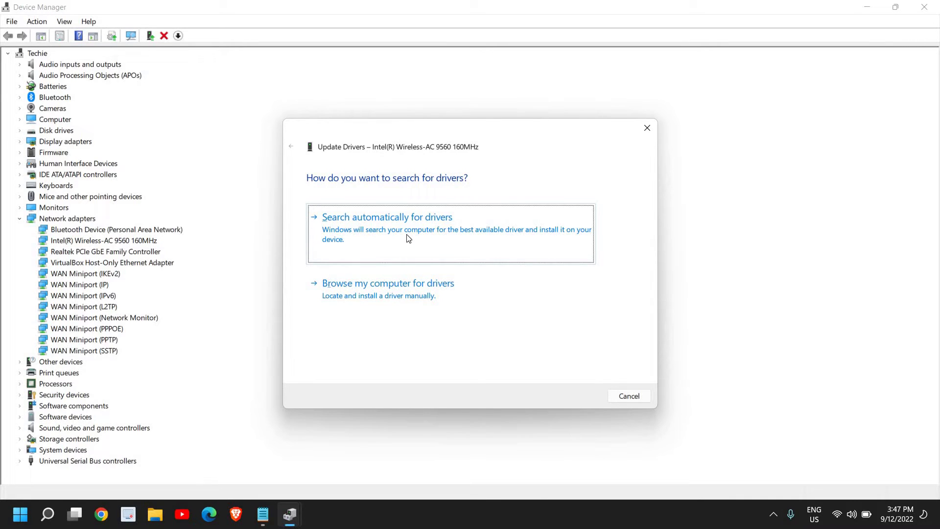
left_click(408, 239)
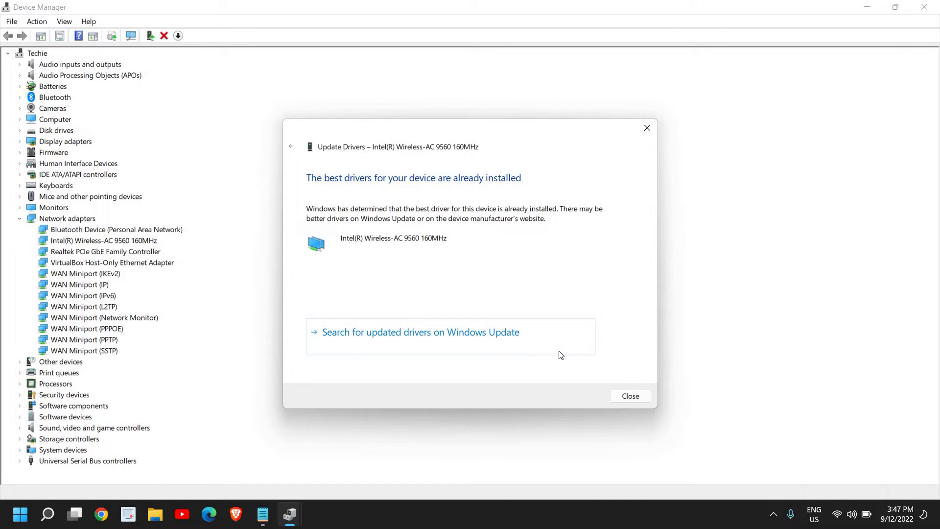
left_click(634, 399)
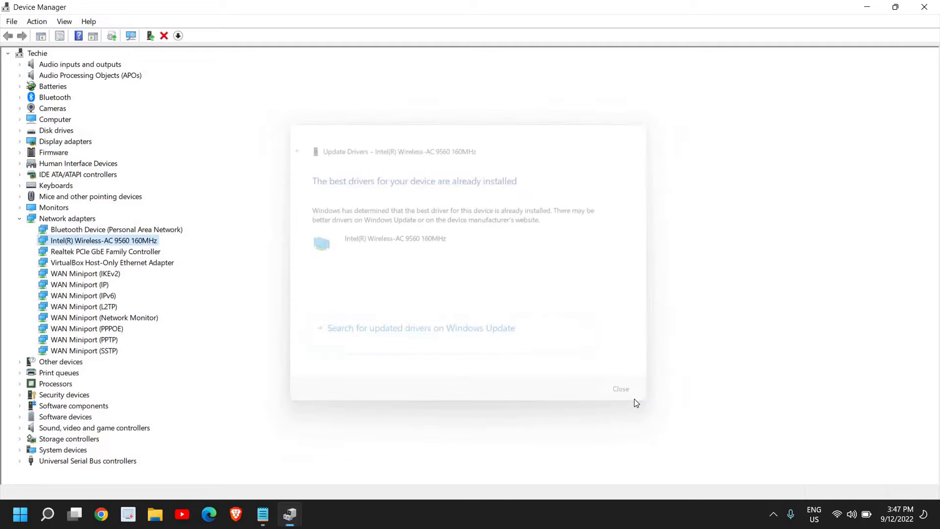
right_click(122, 240)
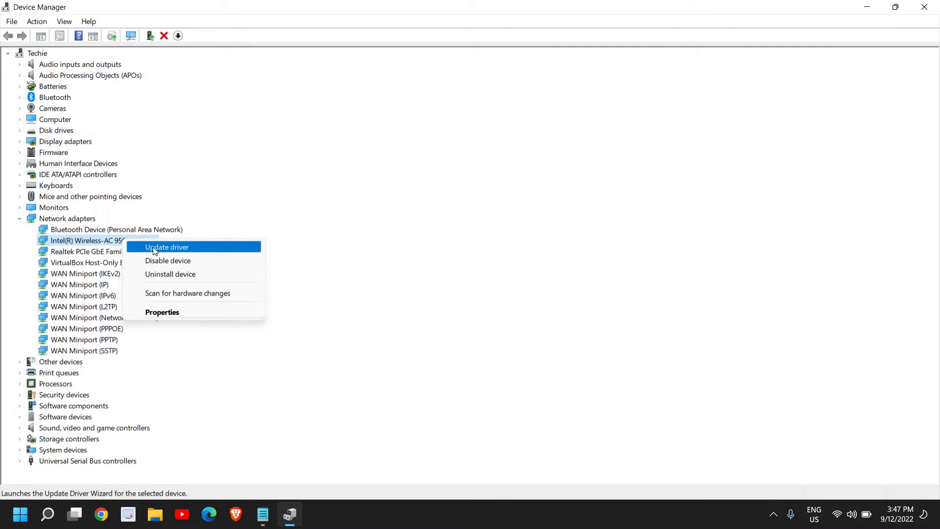
left_click(153, 247)
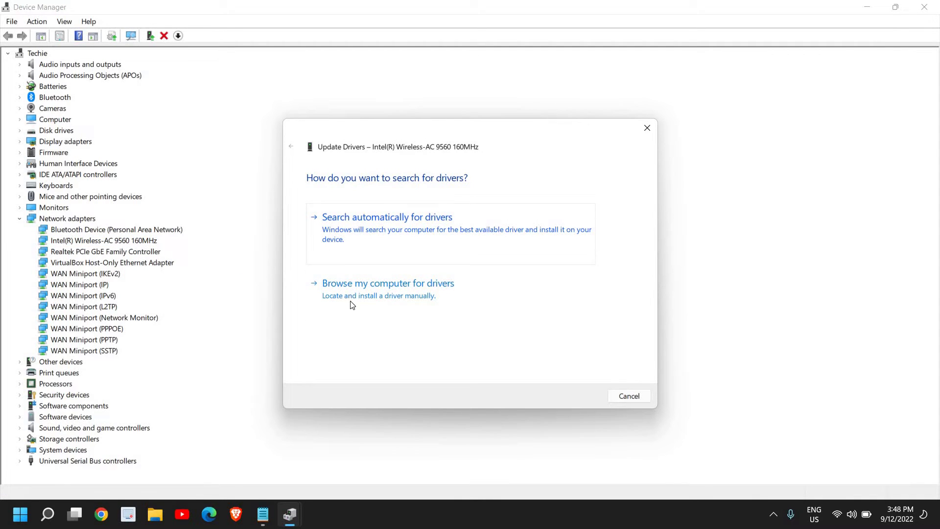
left_click(376, 299)
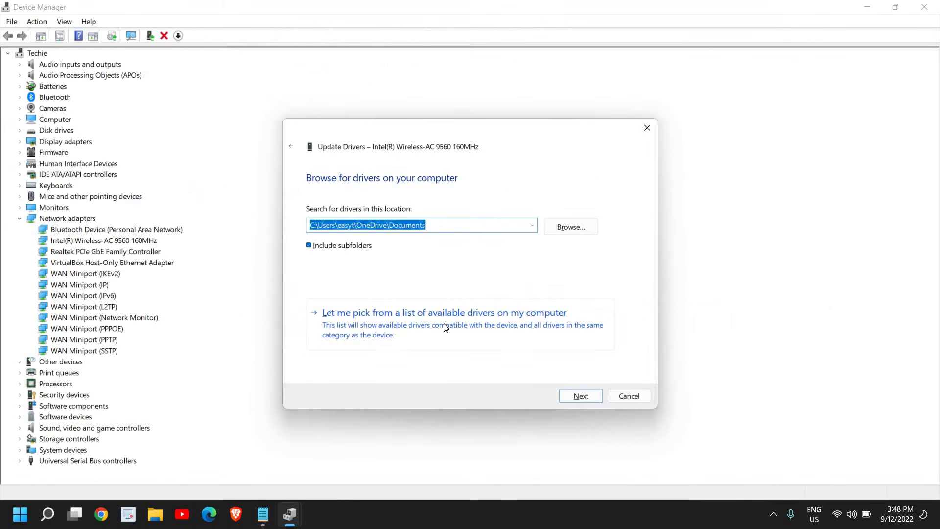
left_click(445, 328)
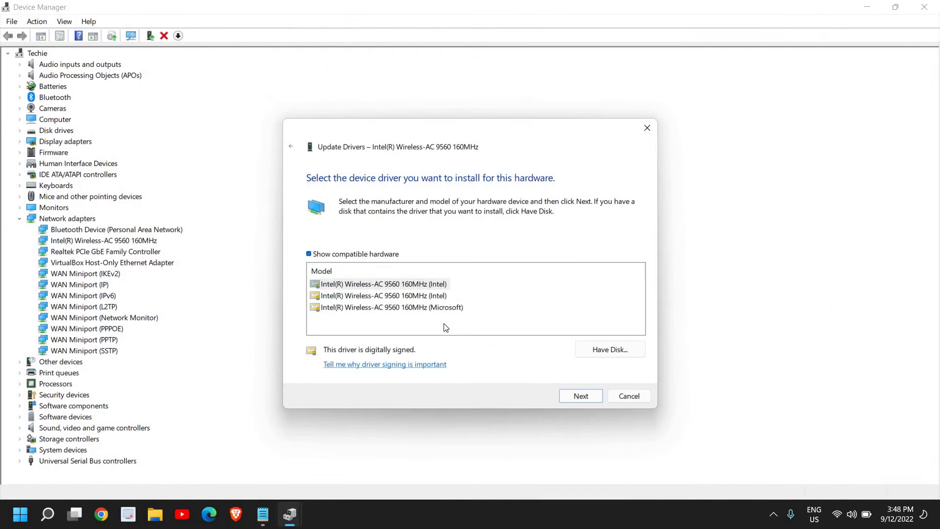
left_click(375, 288)
left_click(374, 299)
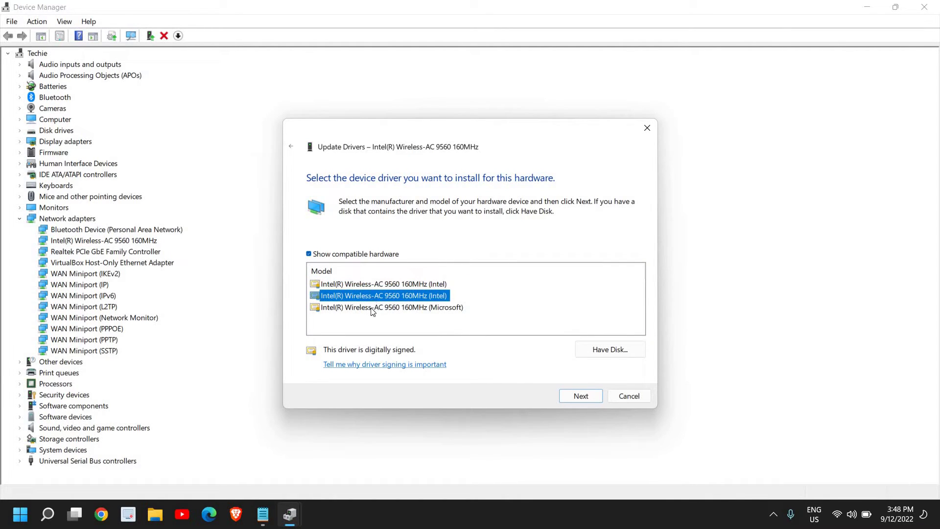
left_click(372, 311)
left_click(365, 287)
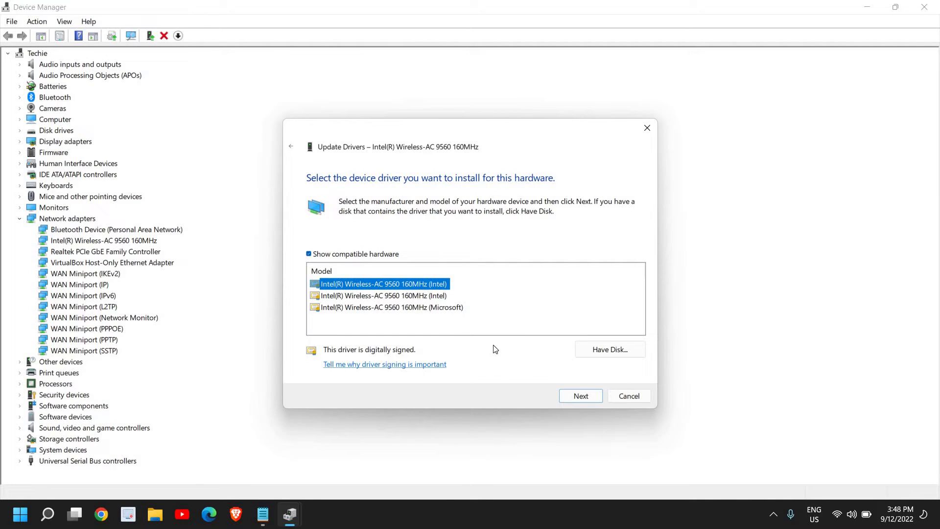
left_click(393, 297)
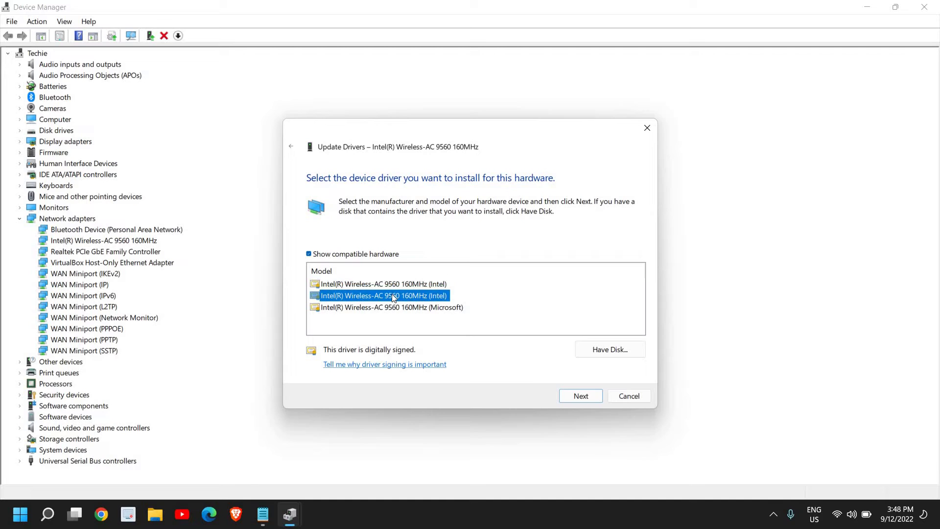
left_click(574, 397)
left_click(383, 308)
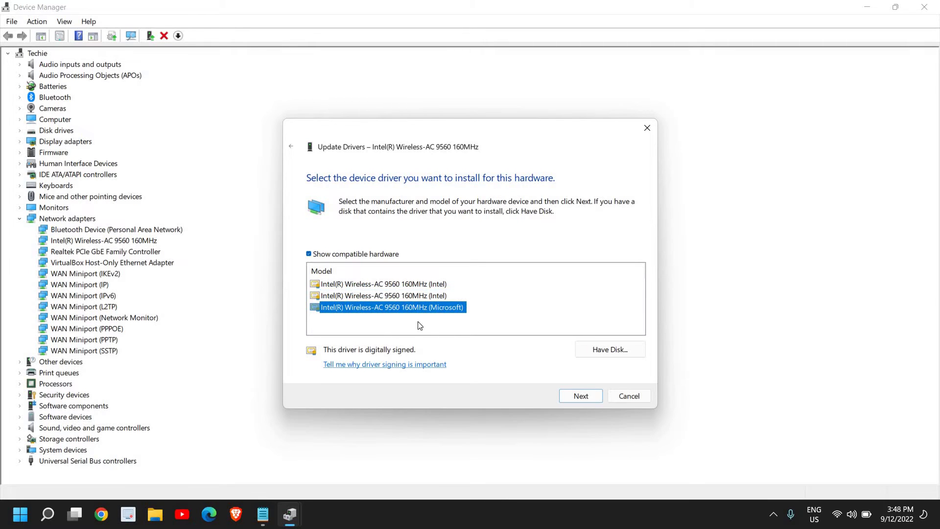
left_click(629, 397)
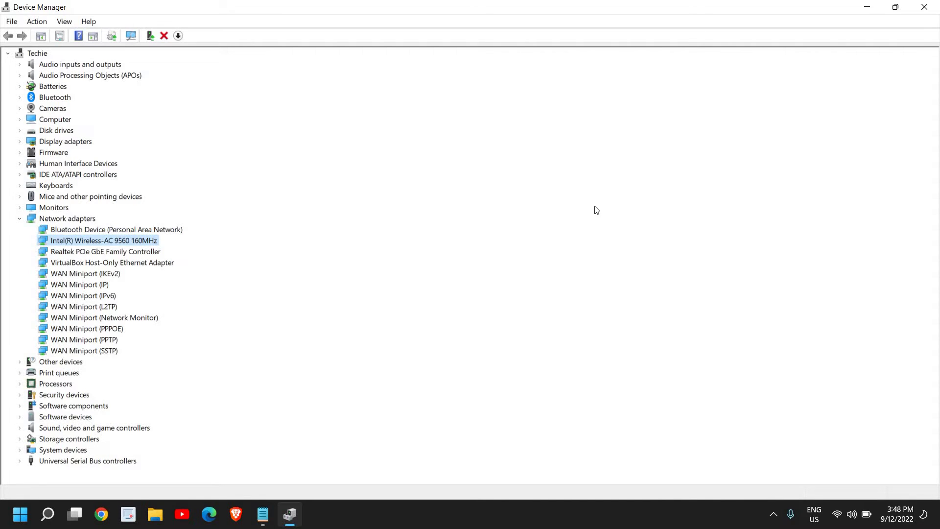
Close Device Manager and run ncpa.cpl from the Run box to open Network Connections.
left_click(925, 6)
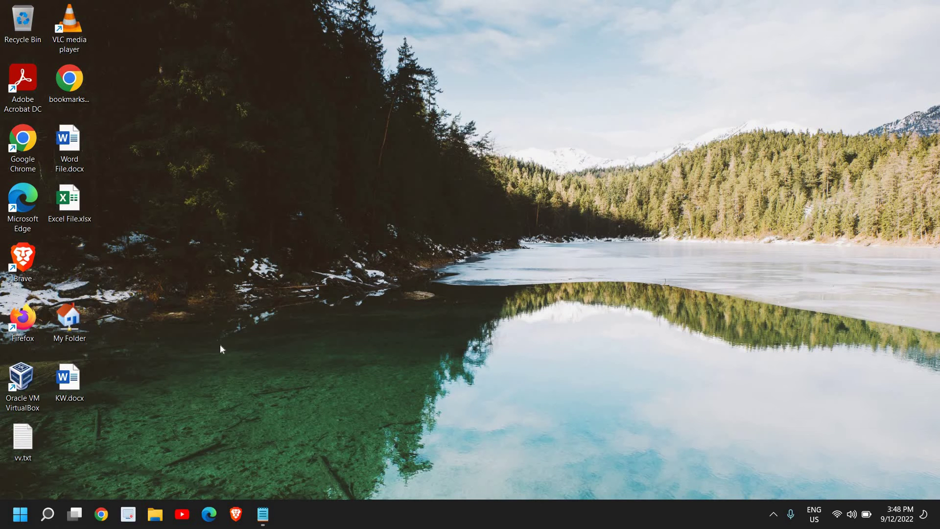
right_click(17, 519)
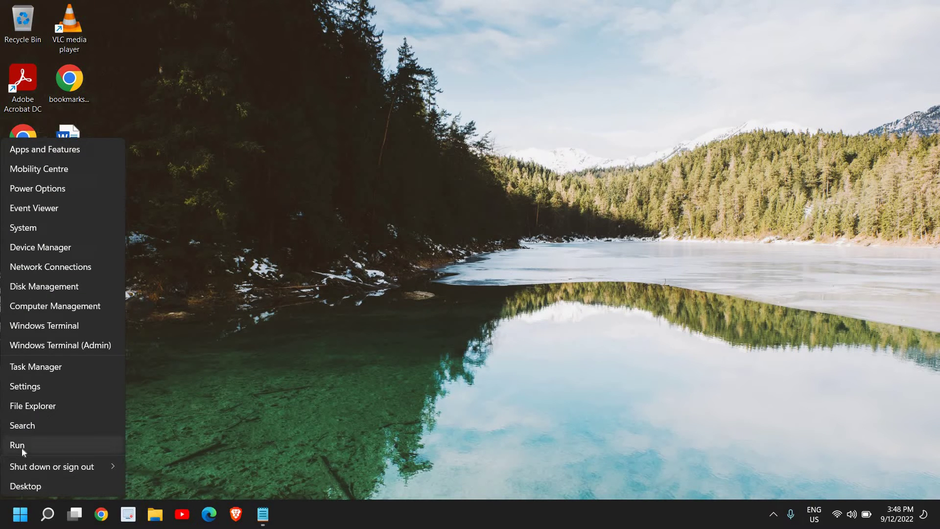
left_click(43, 446)
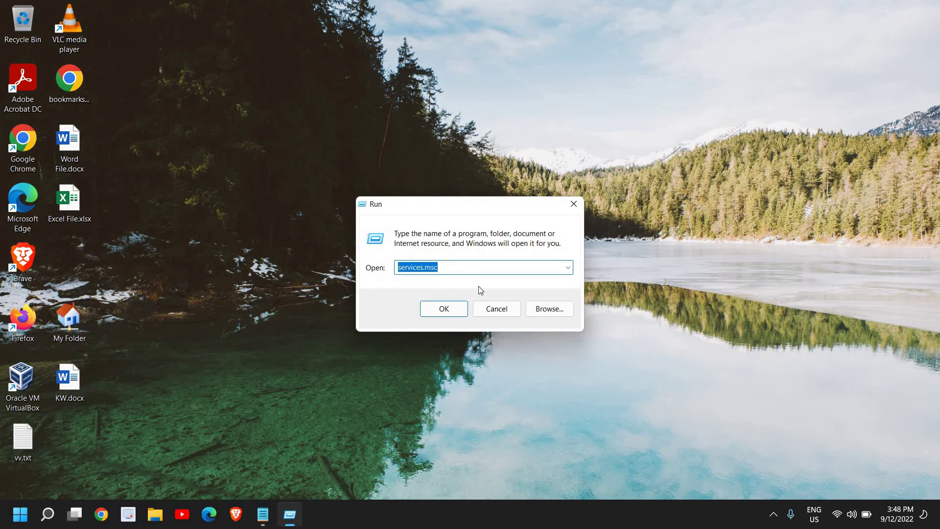
type("nc")
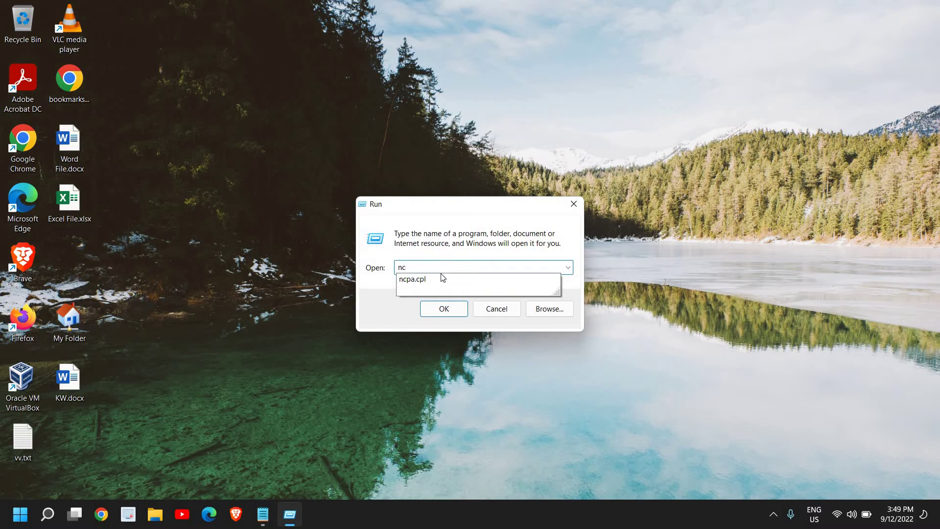
key("Down")
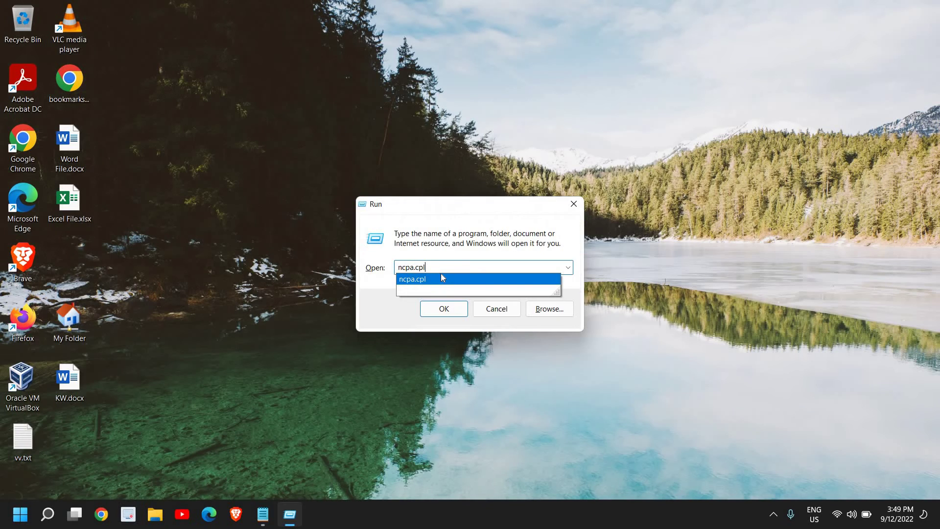
left_click(442, 284)
key("Return")
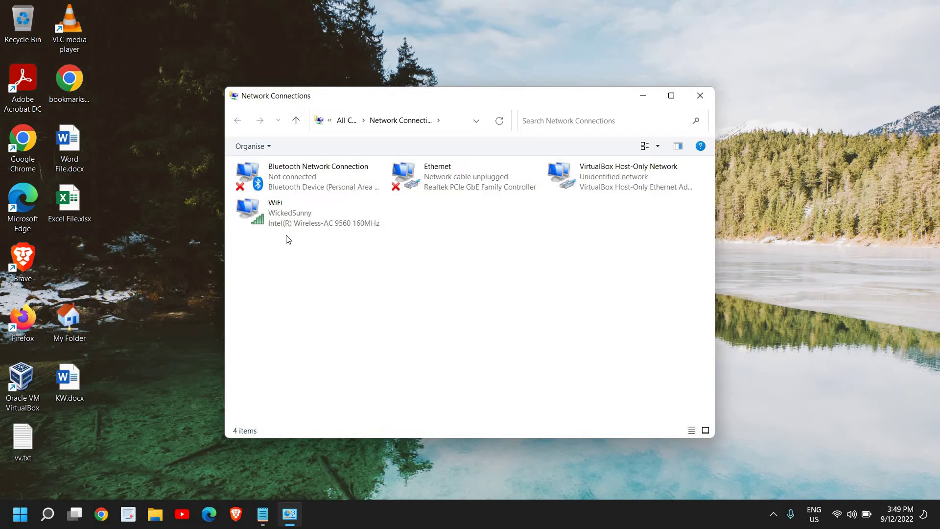
Bring up the WiFi adapter's actions and dismiss them twice, leaving WiFi enabled.
left_click(288, 216)
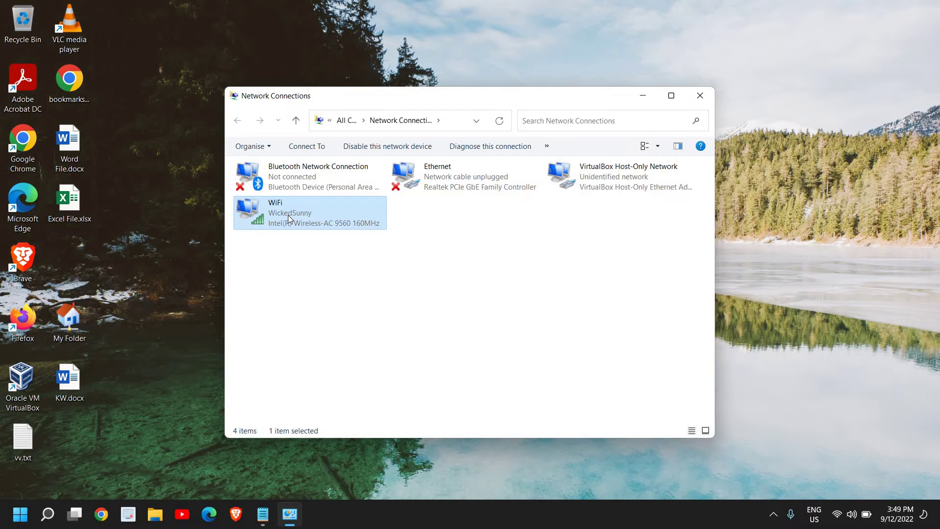
right_click(288, 215)
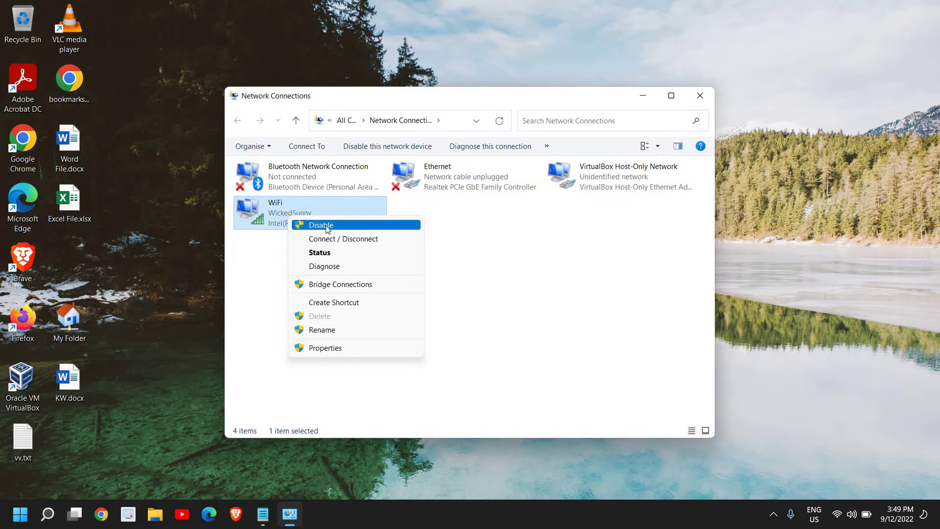
left_click(455, 217)
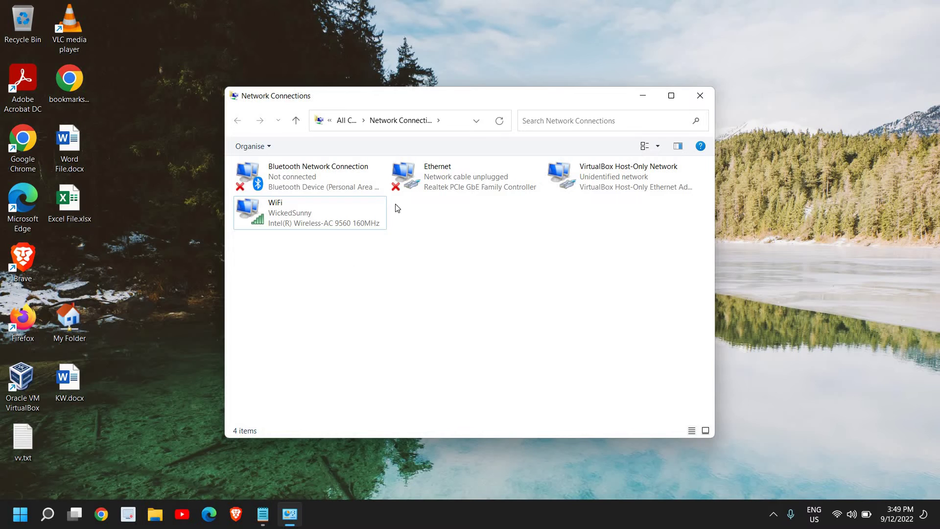
right_click(295, 215)
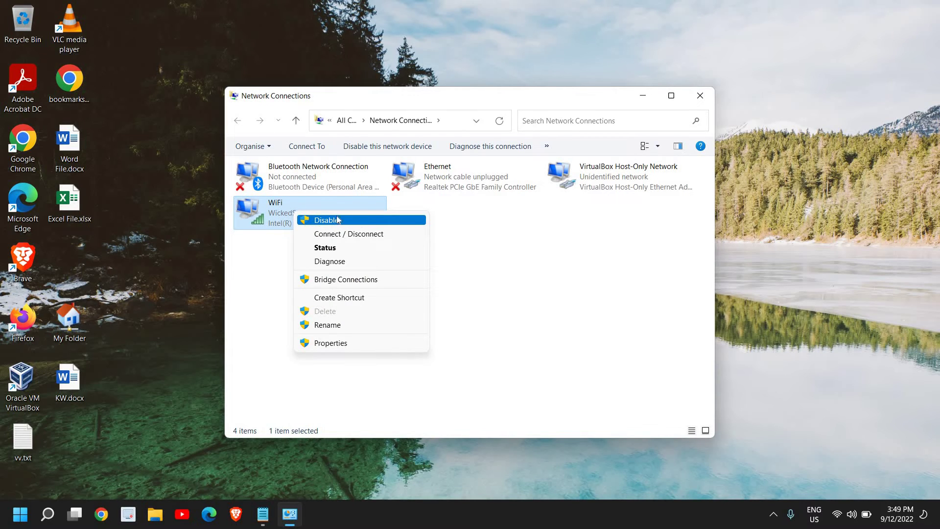
left_click(504, 247)
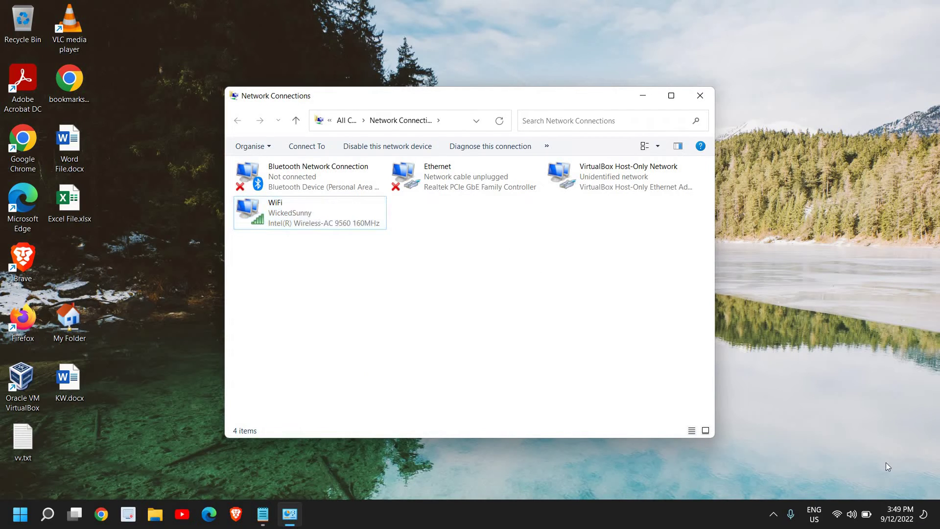
Check the hidden notification-area icons, then close that flyout.
left_click(776, 516)
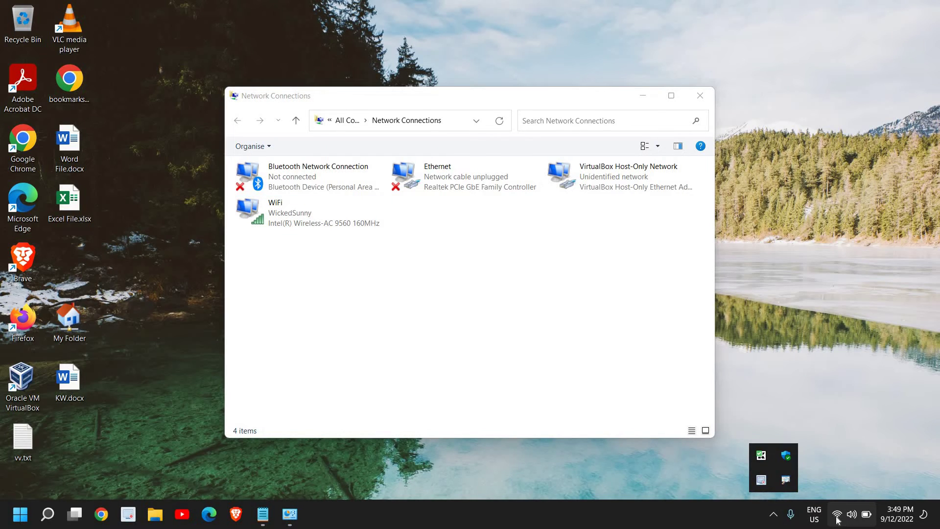
mouse_move(837, 520)
left_click(872, 311)
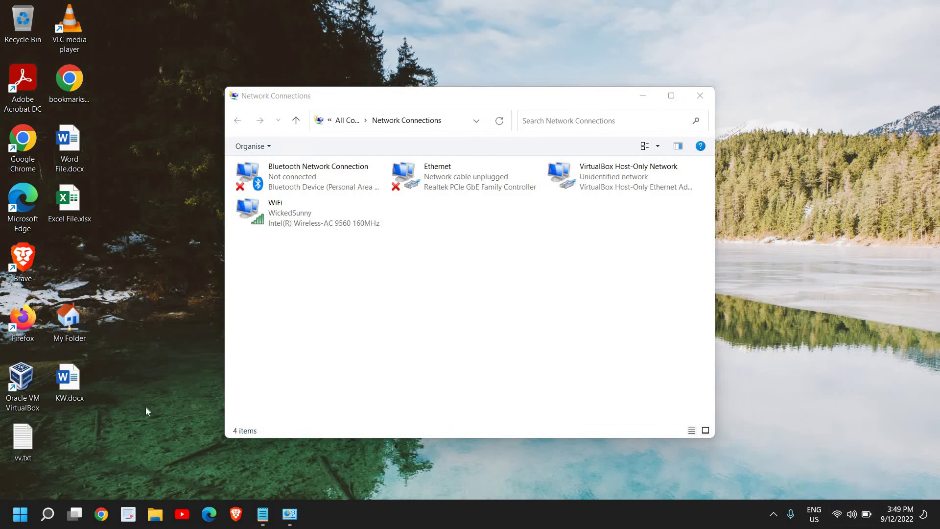
Close Network Connections and go to Settings > Network & internet > Advanced network settings > Network reset.
left_click(700, 96)
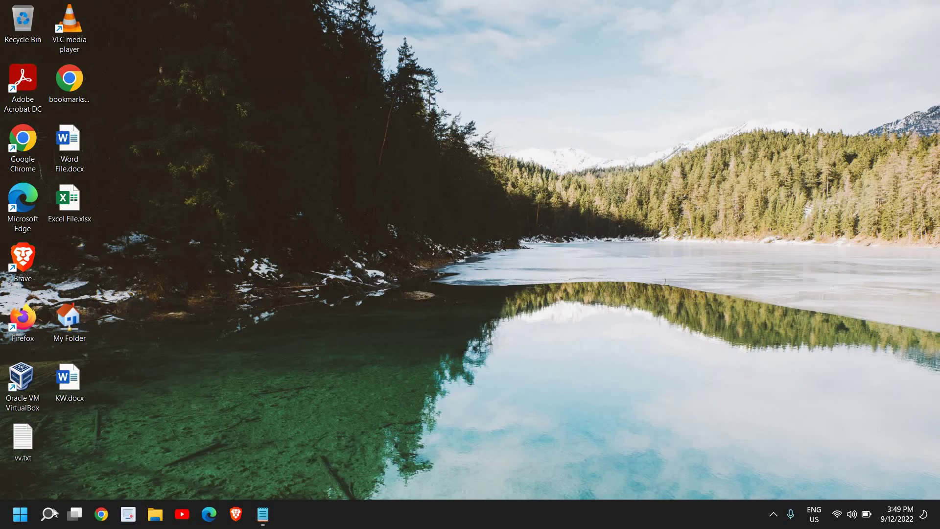
right_click(22, 518)
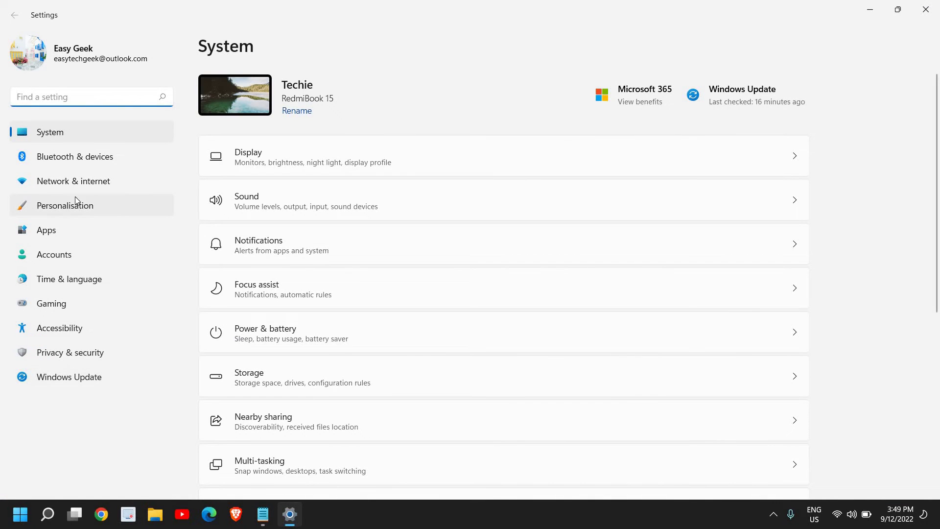
left_click(65, 183)
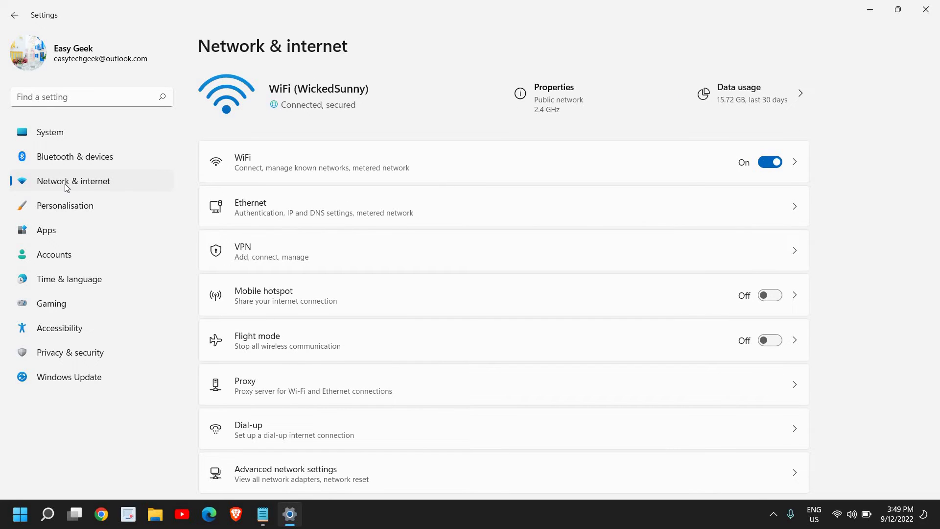
left_click(291, 479)
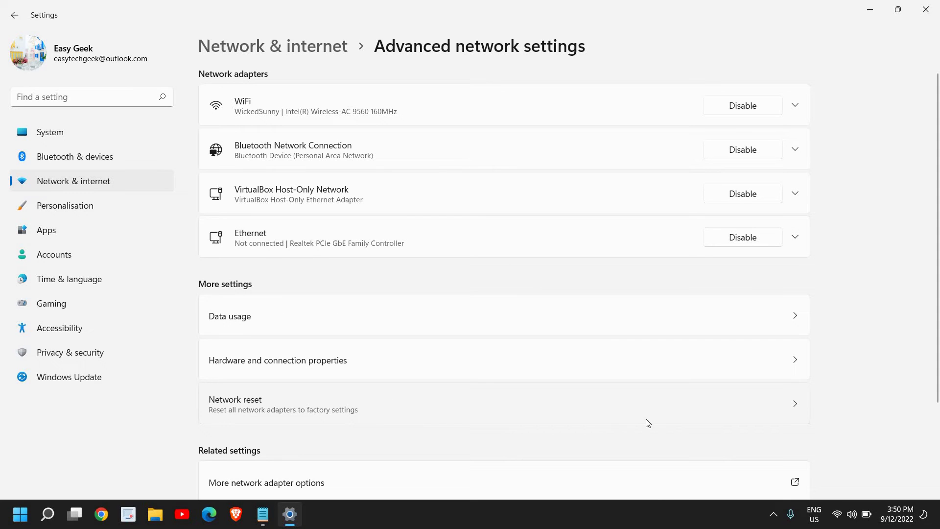
left_click(653, 415)
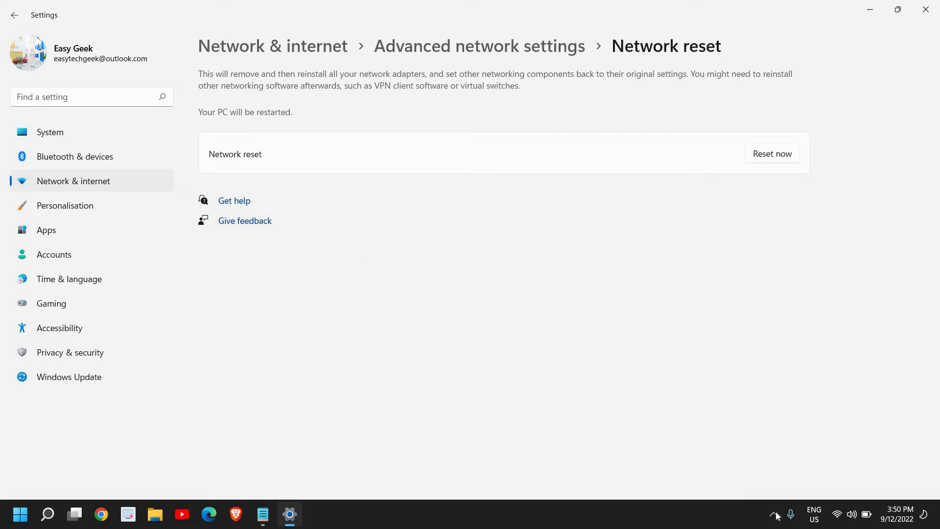
Check the Wi-Fi in Quick Settings, then close Settings without performing the network reset.
left_click(836, 517)
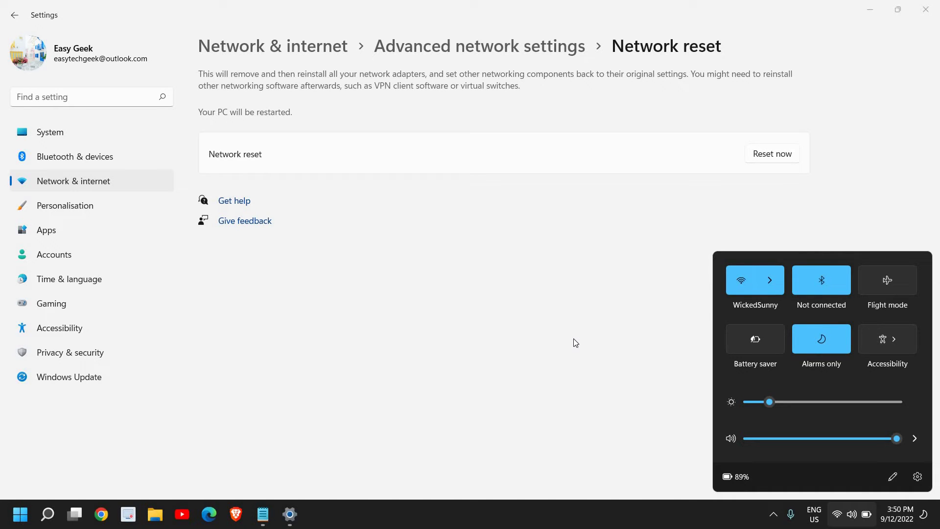
left_click(540, 399)
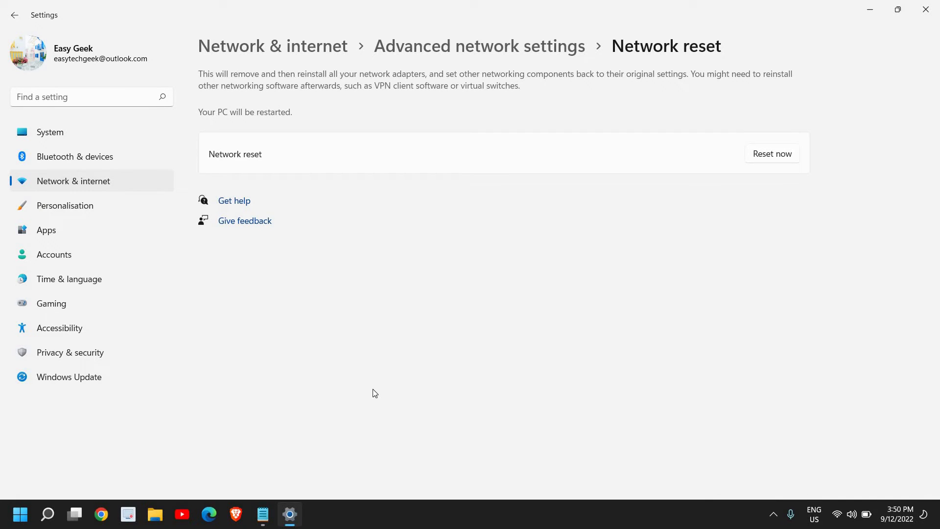
left_click(925, 9)
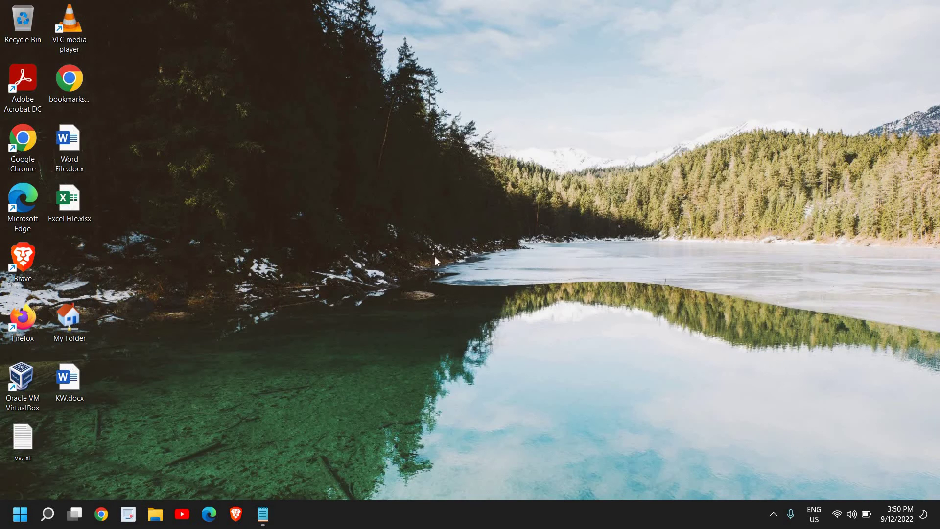
In an administrator Command Prompt, run ipconfig /flushdns, then exit.
left_click(51, 514)
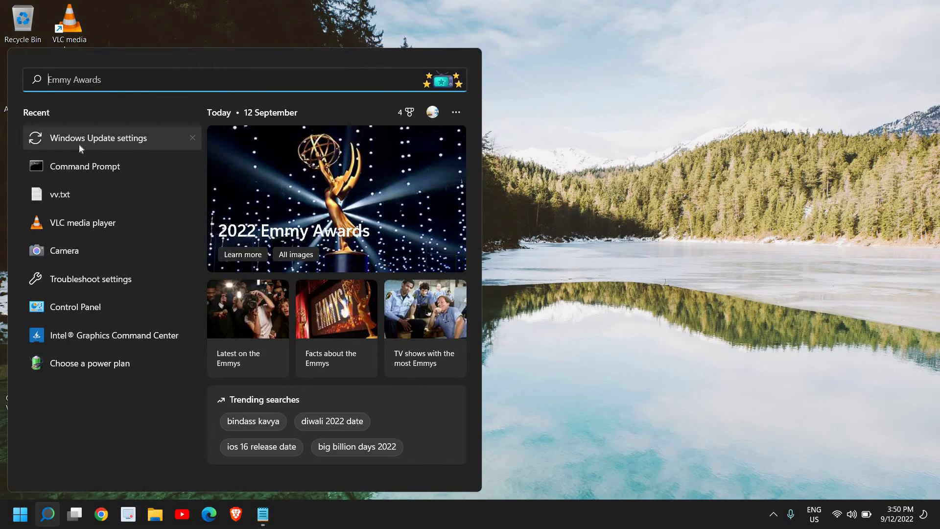
type("cmd")
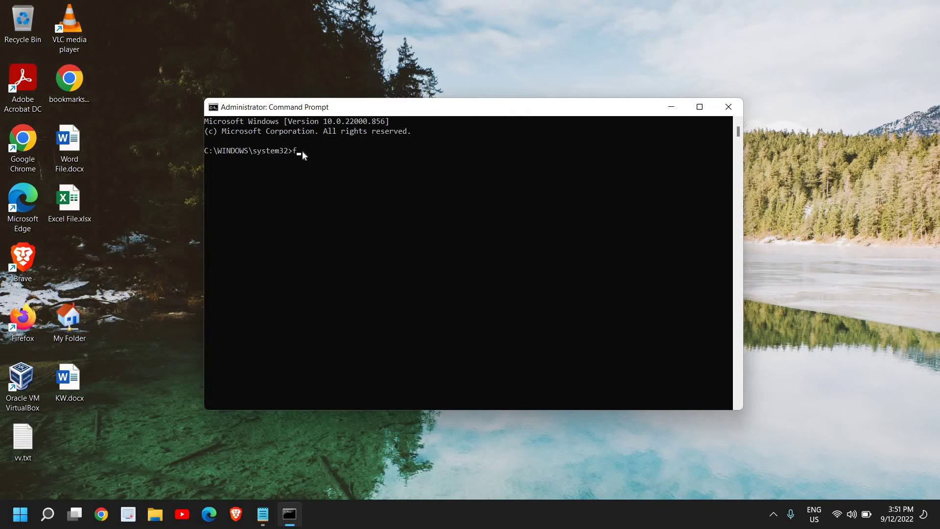
type("flush")
key("BackSpace")
key("BackSpace")
key("BackSpace")
key("BackSpace")
key("BackSpace")
key("BackSpace")
type("ipconfo")
key("BackSpace")
type("ig /flushdns")
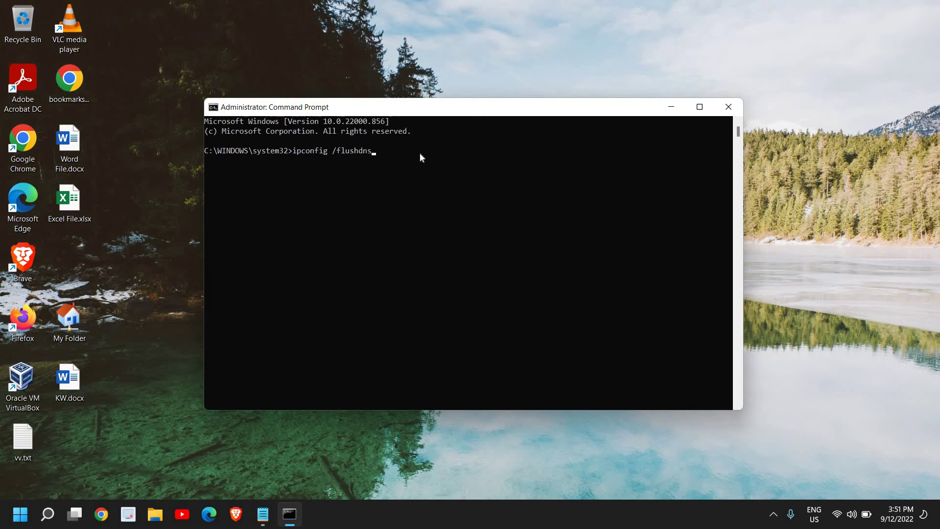
key("Return")
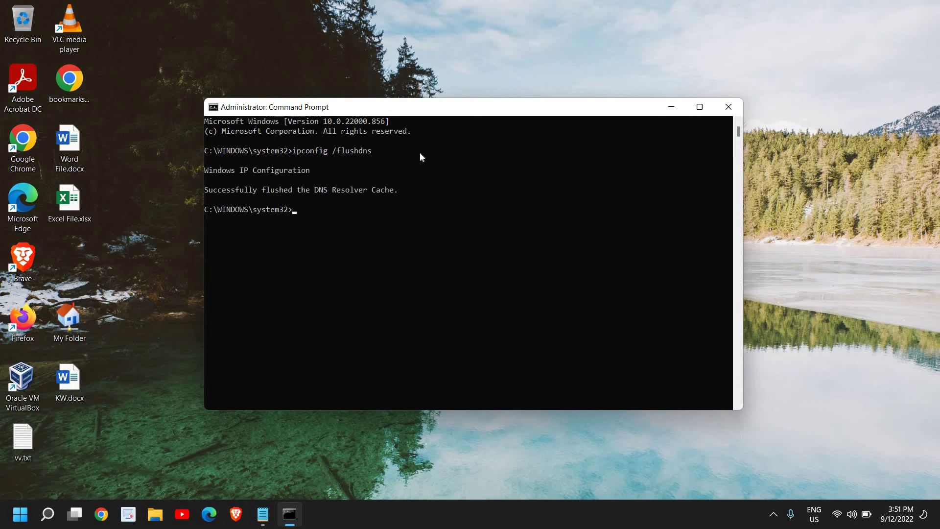
type("exit")
key("Return")
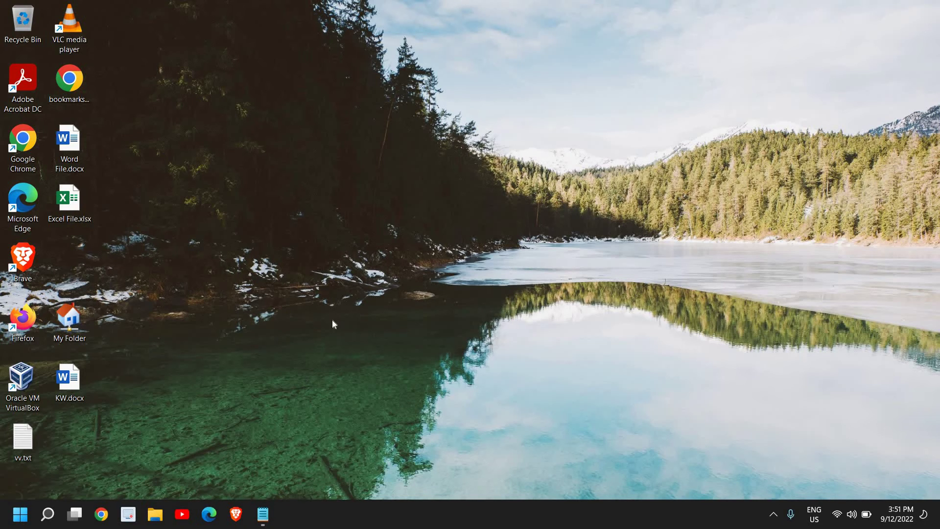
Open Windows Update settings from search, confirm the PC is up to date, and close Settings.
left_click(50, 516)
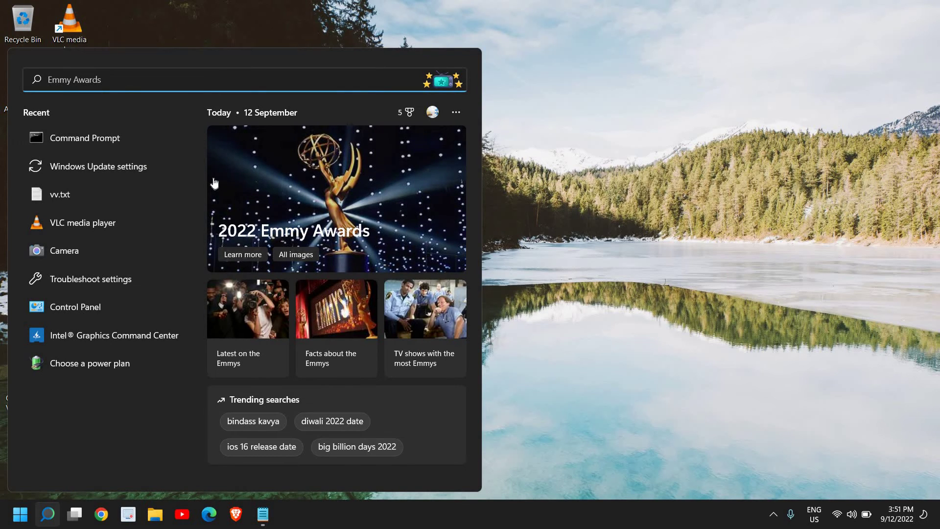
type("windows")
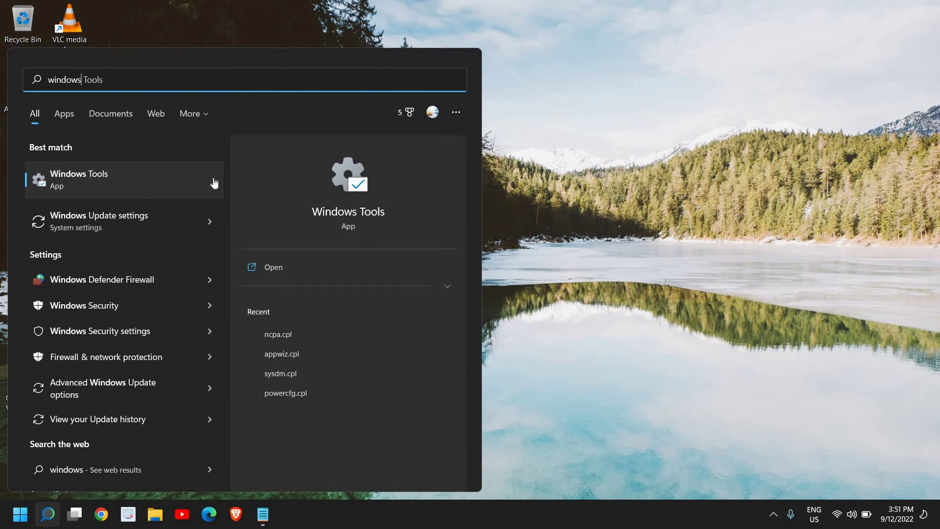
left_click(112, 222)
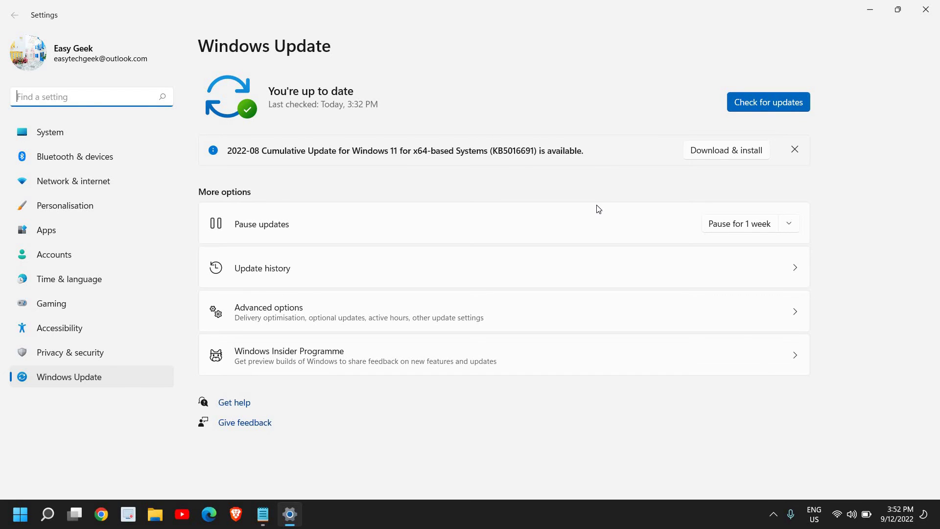
left_click(935, 12)
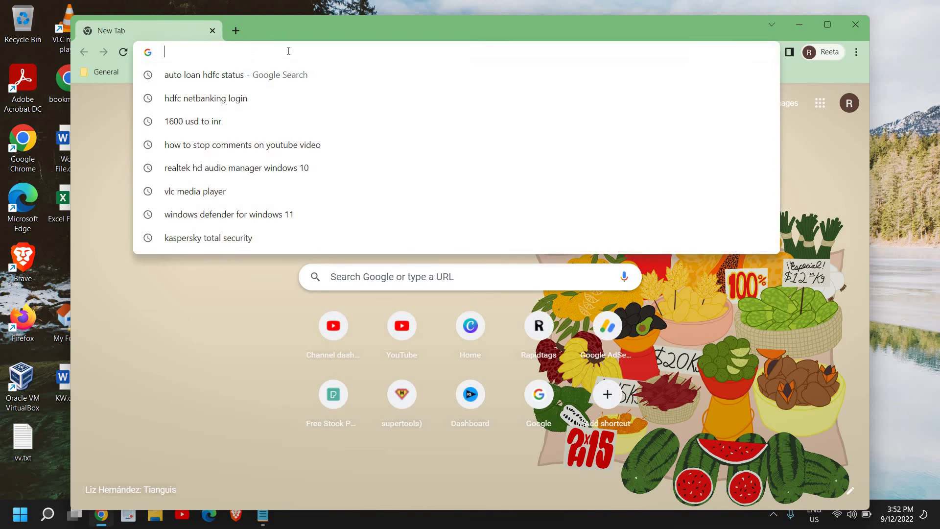
Reopen Device Manager, select the Intel Wireless-AC 9560 under Network adapters, and return to Chrome.
left_click(106, 288)
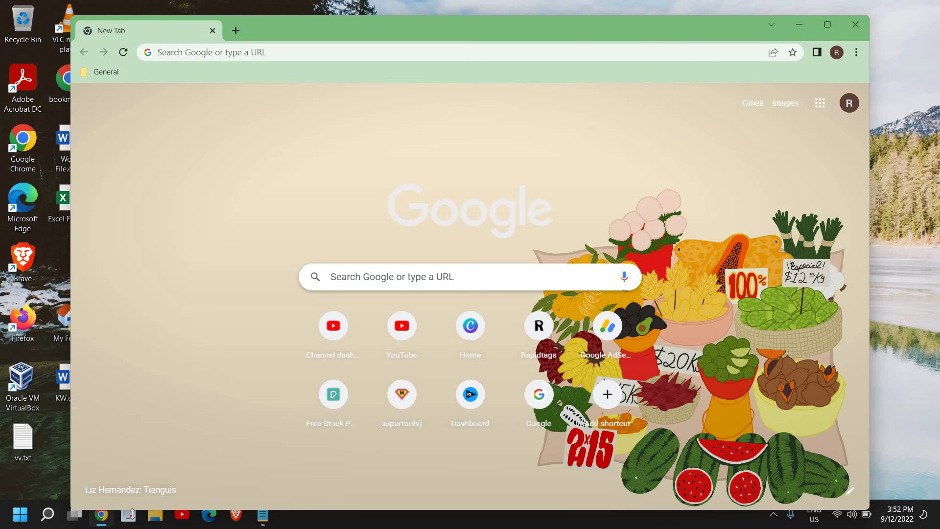
right_click(18, 513)
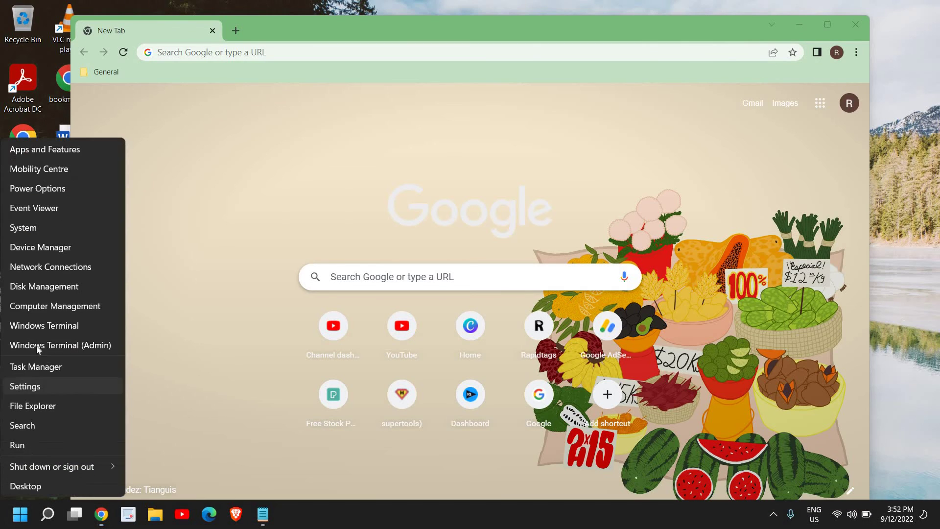
left_click(16, 247)
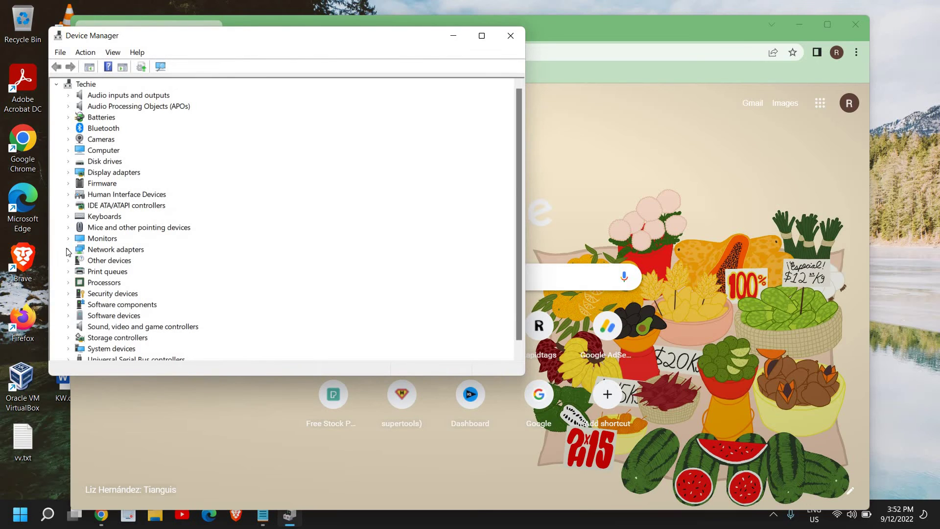
left_click(68, 250)
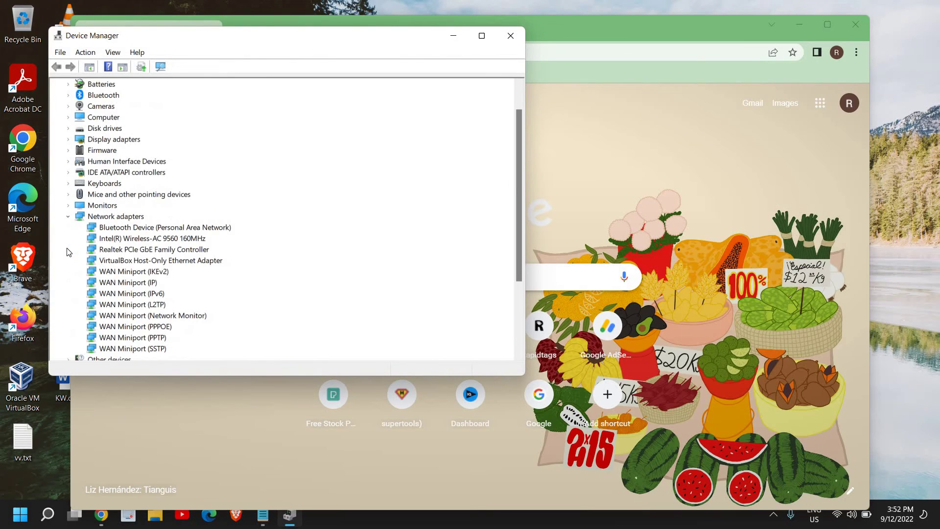
left_click(114, 241)
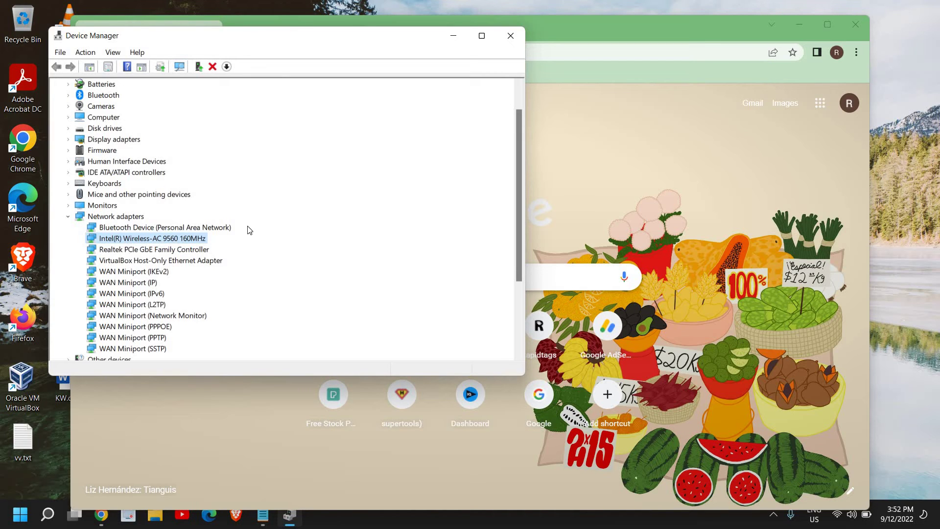
left_click(563, 98)
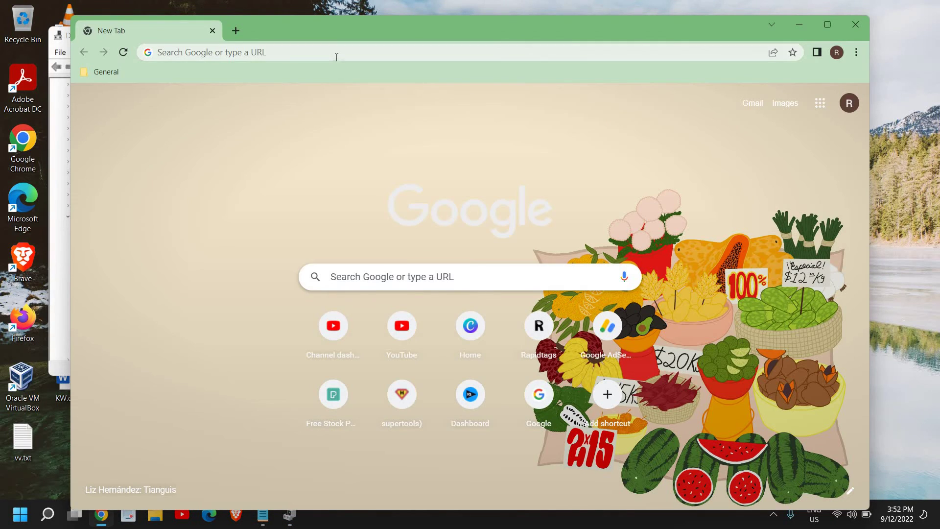
Google 'intel wireless ac 9560 wifi driver' from Chrome's address bar.
left_click(337, 57)
type("intel w")
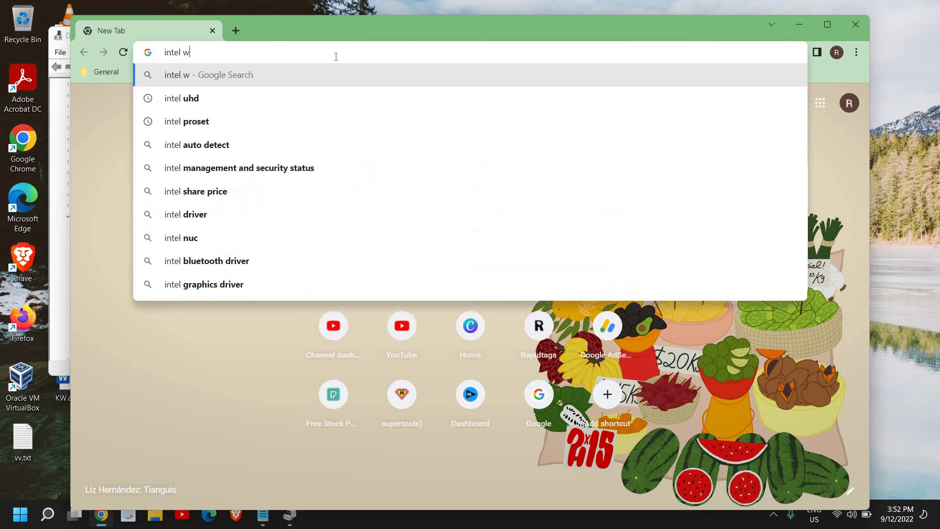
type("ireless ")
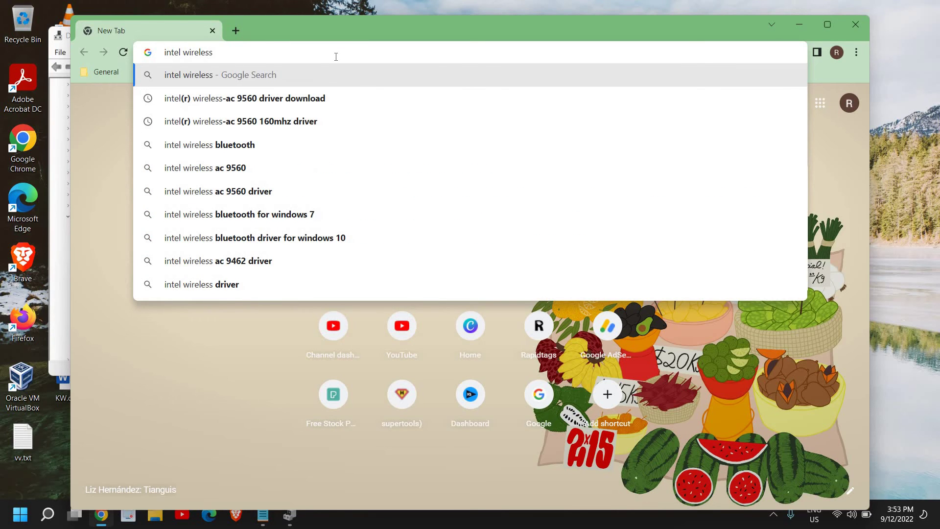
type("ac")
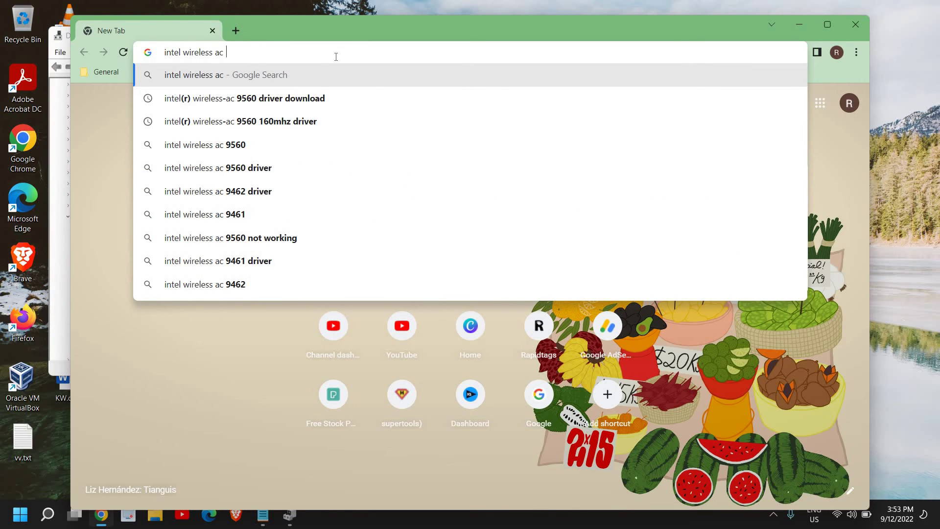
type("9560")
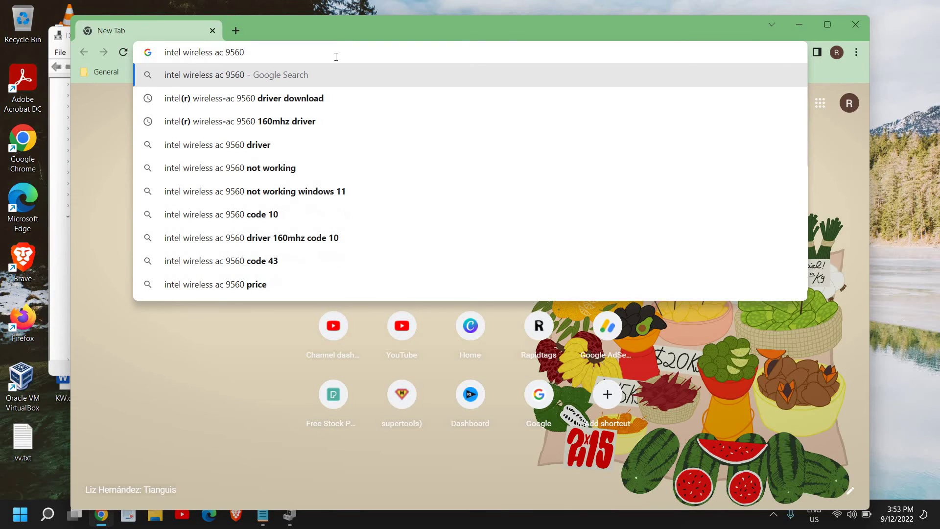
type(" wifi")
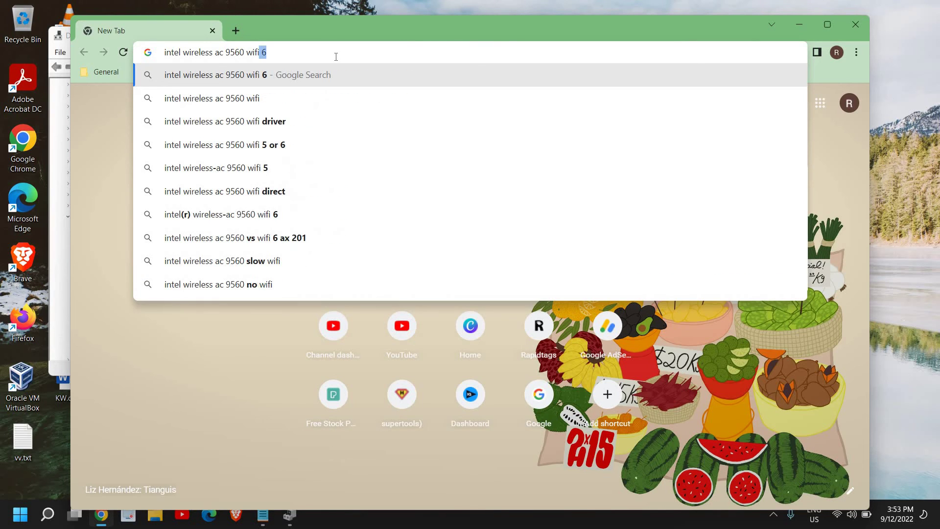
key("Down")
key("Down")
key("Down")
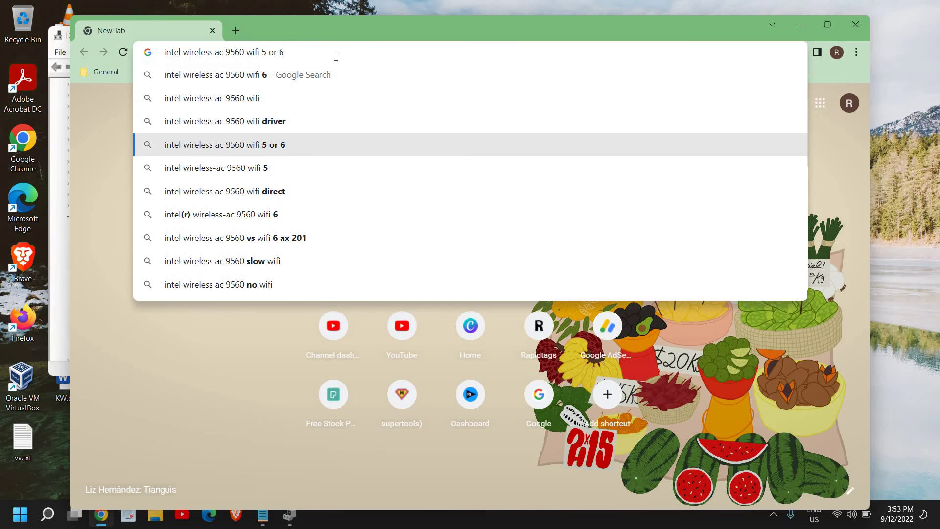
key("Up")
key("Return")
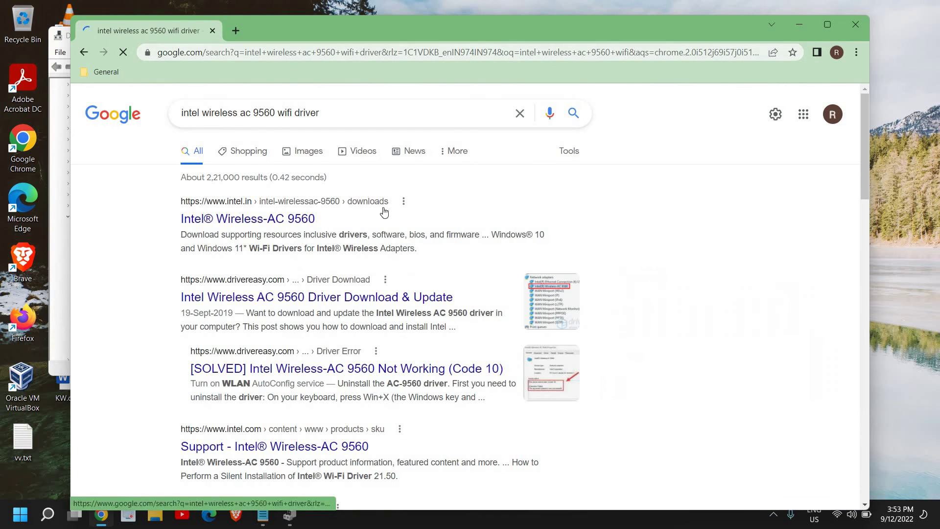
Browse Intel's Wireless-AC 9560 downloads page, go back to the results, and close Chrome.
left_click(245, 224)
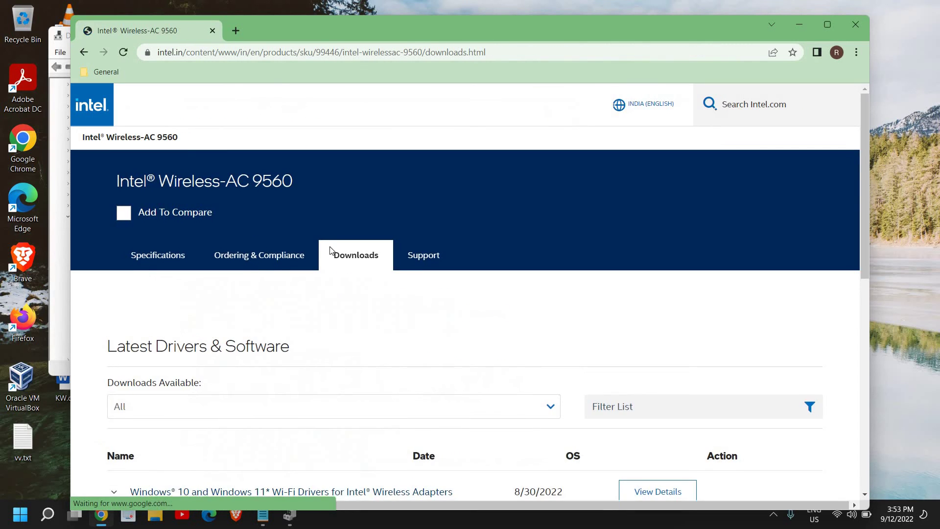
scroll(480, 428, "down", 2)
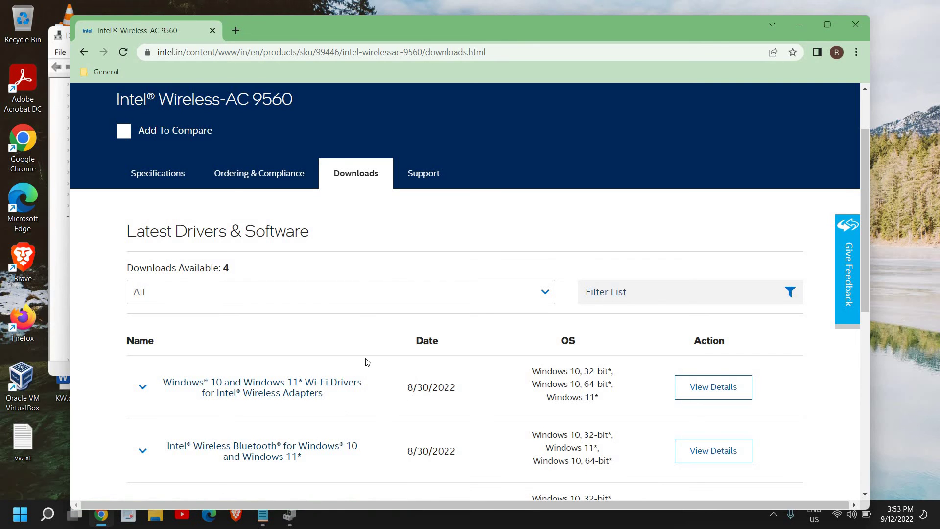
left_click(84, 57)
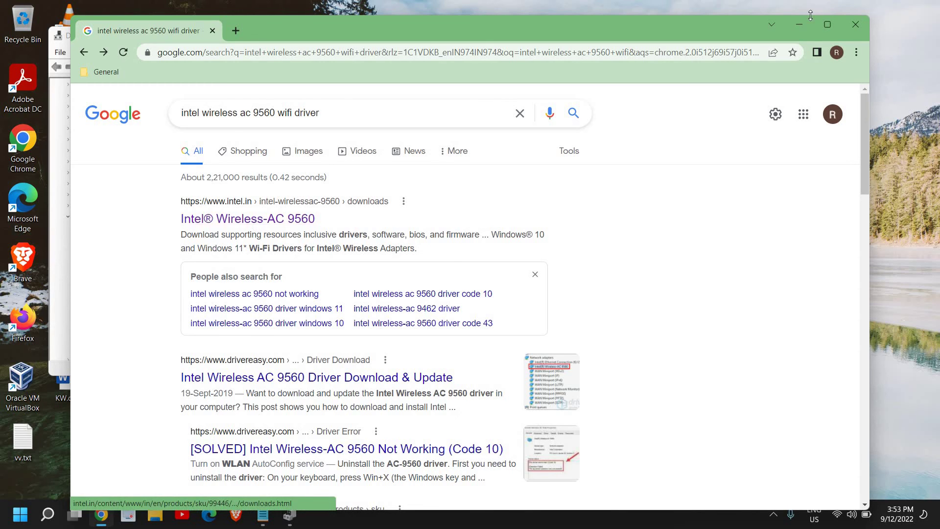
left_click(857, 24)
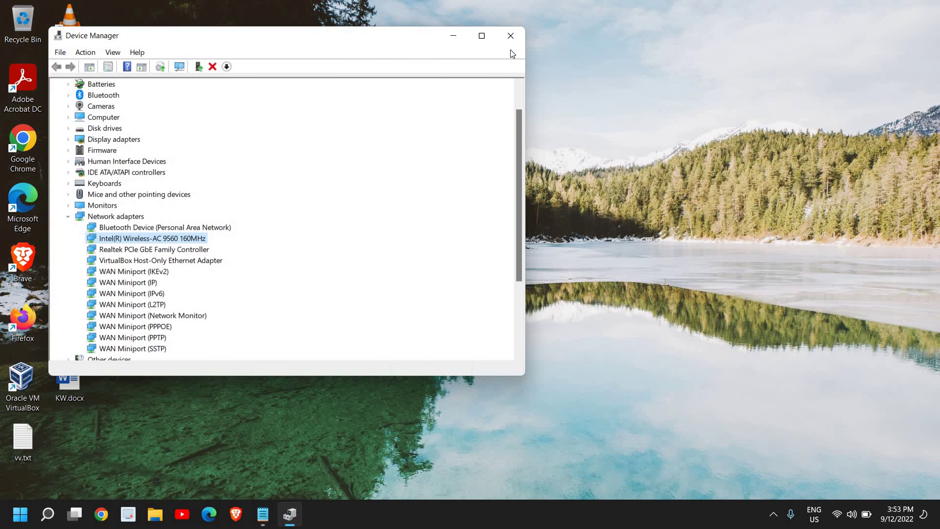
Close the Device Manager window to return to an empty Windows 11 desktop.
left_click(511, 35)
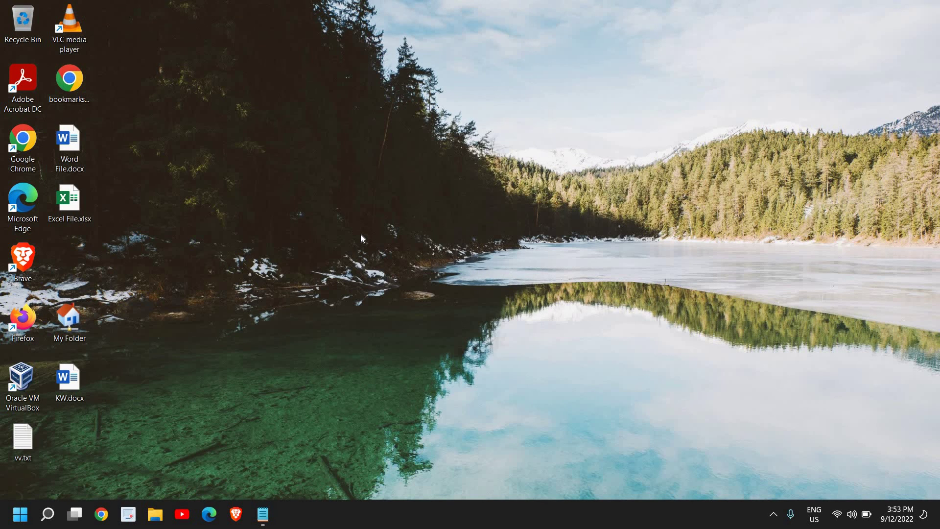